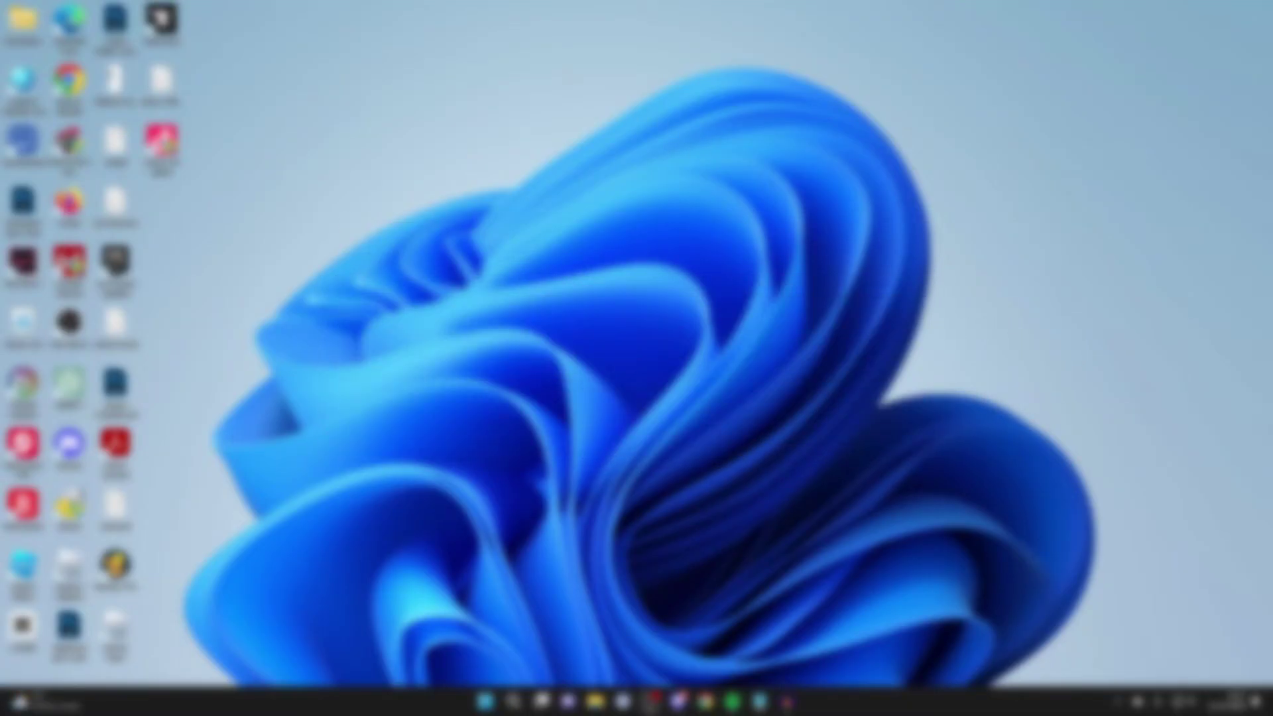
Find Control Panel with a taskbar search for 'control' and open it
{"action": "left_click", "coordinate": [513, 701]}
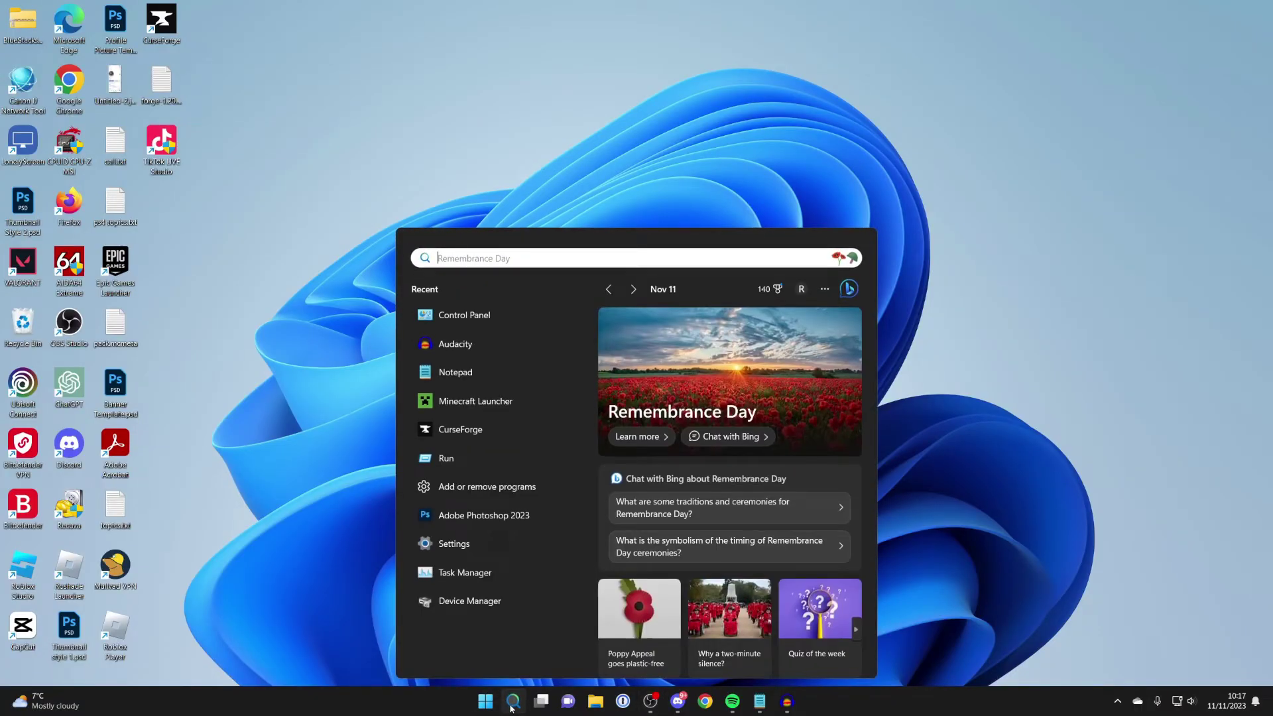
{"action": "type", "text": "controol"}
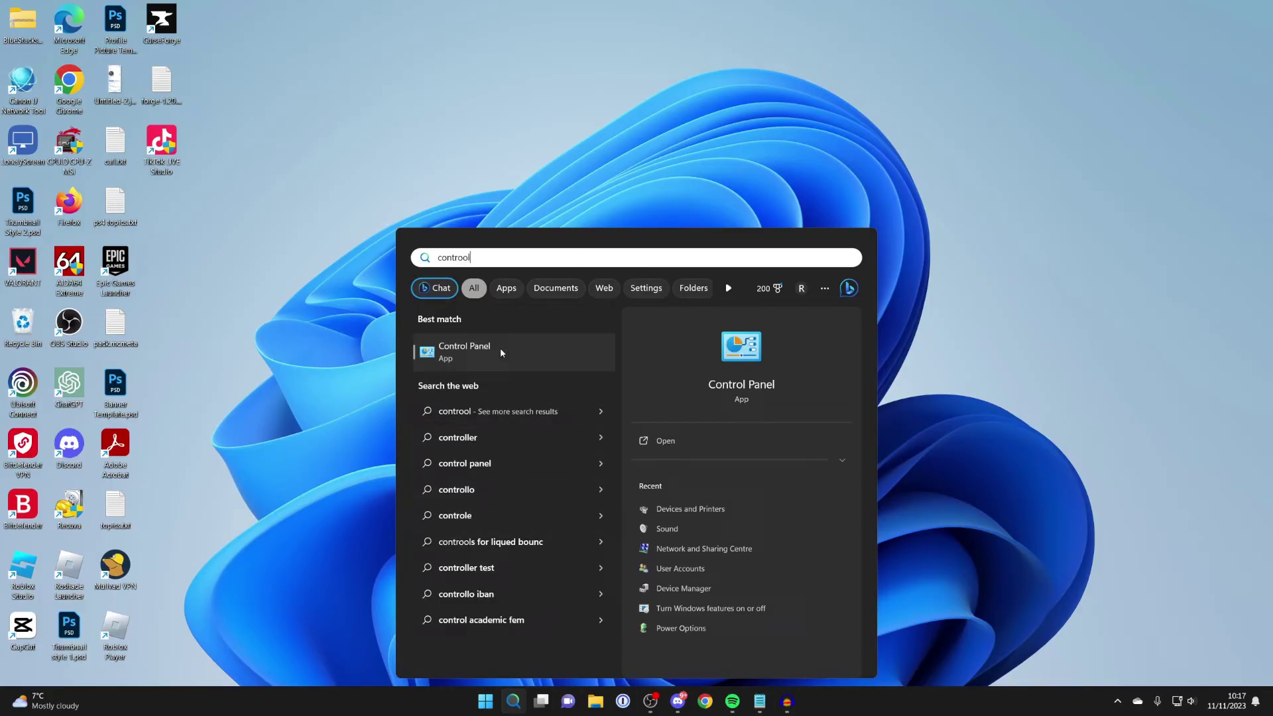
{"action": "left_click", "coordinate": [501, 349]}
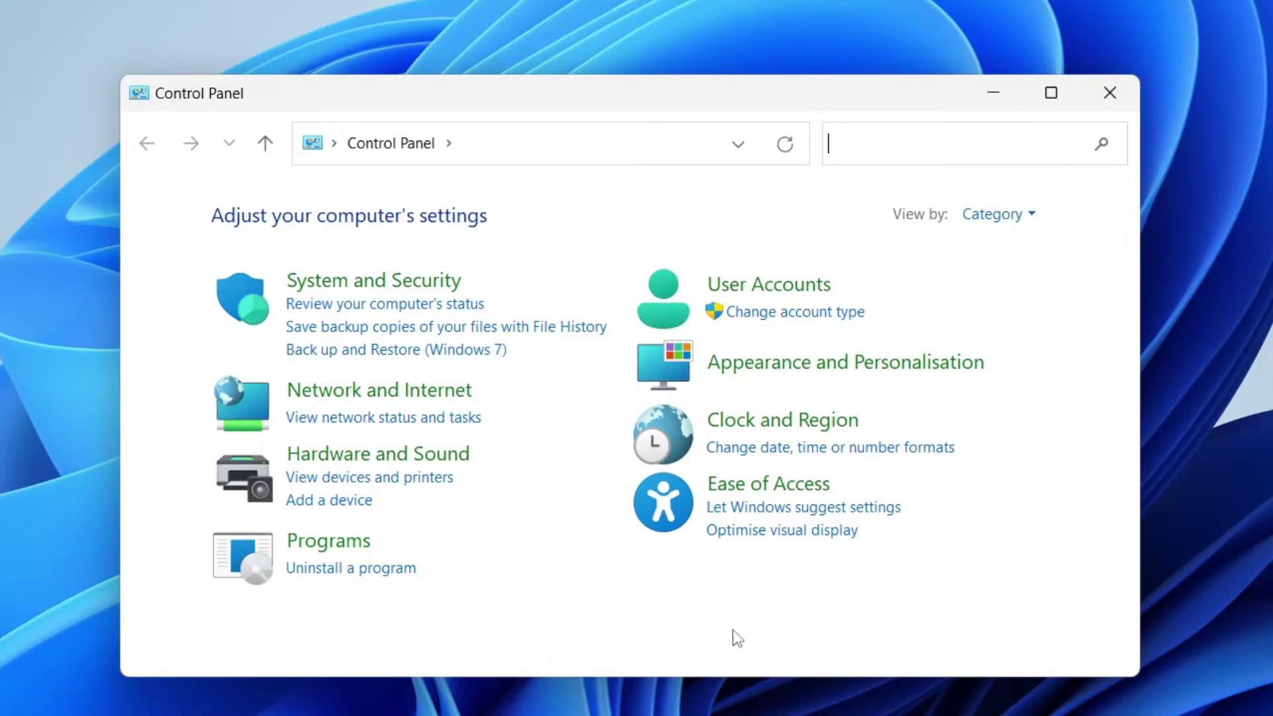
Go to Network and Internet, then Network and Sharing Centre, and start a new connection setup
{"action": "left_click", "coordinate": [415, 392]}
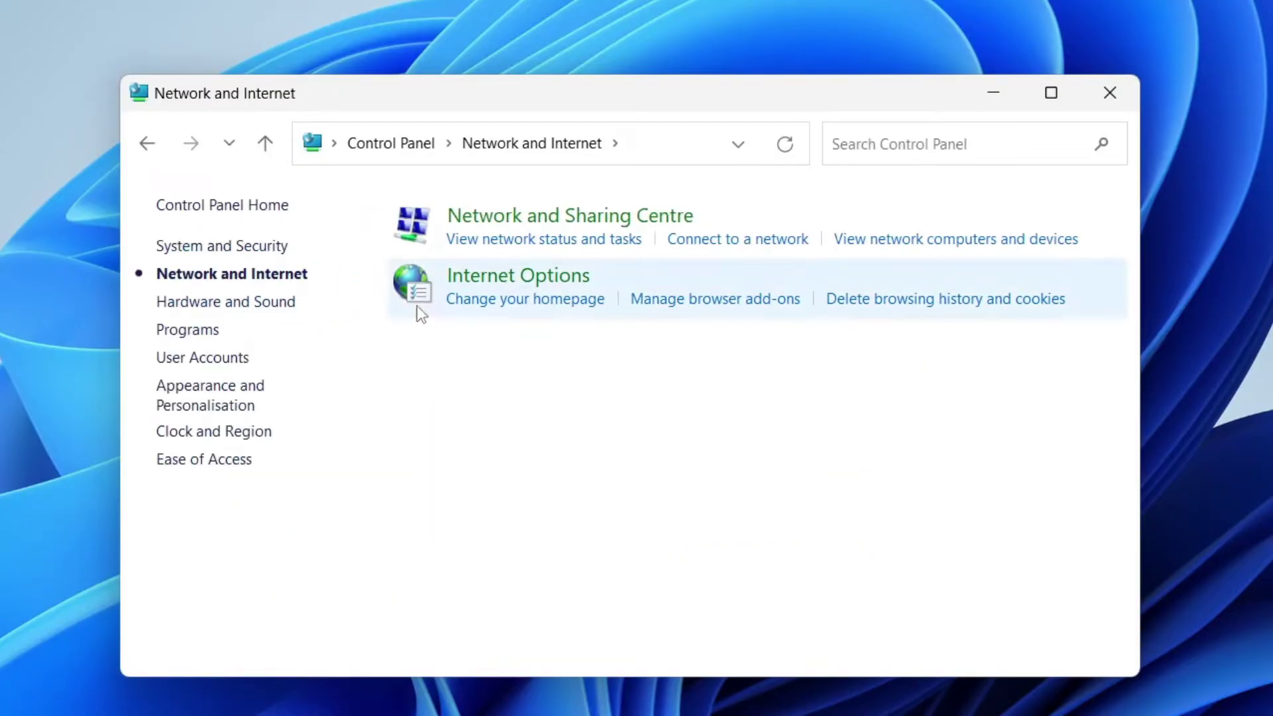
{"action": "left_click", "coordinate": [563, 226]}
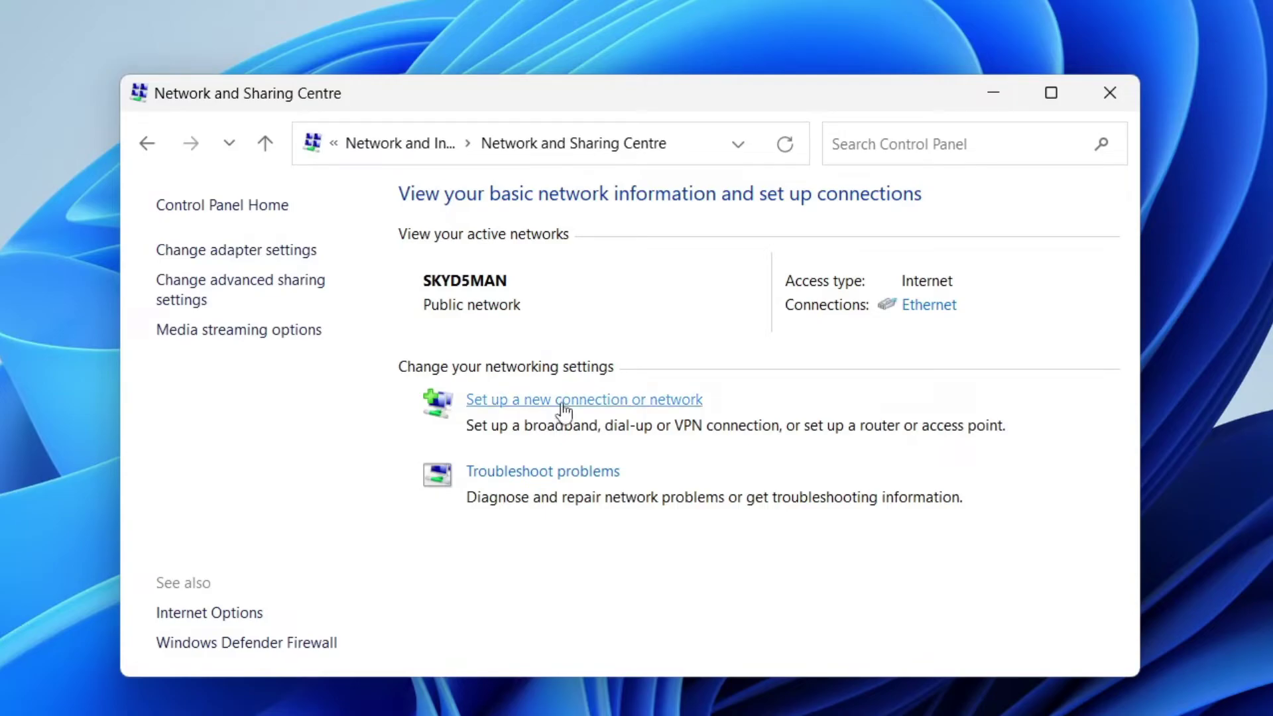
{"action": "left_click", "coordinate": [563, 402]}
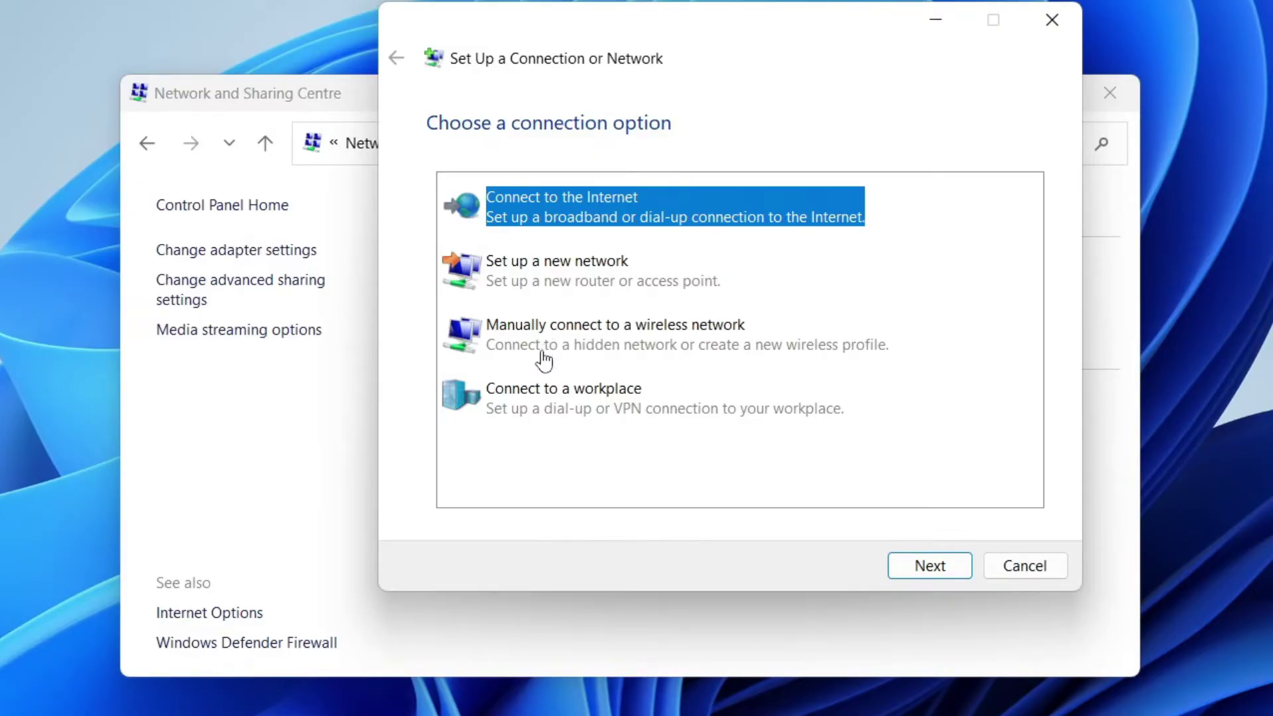
Choose 'Manually connect to a wireless network' and continue to the empty details form
{"action": "left_click", "coordinate": [544, 344]}
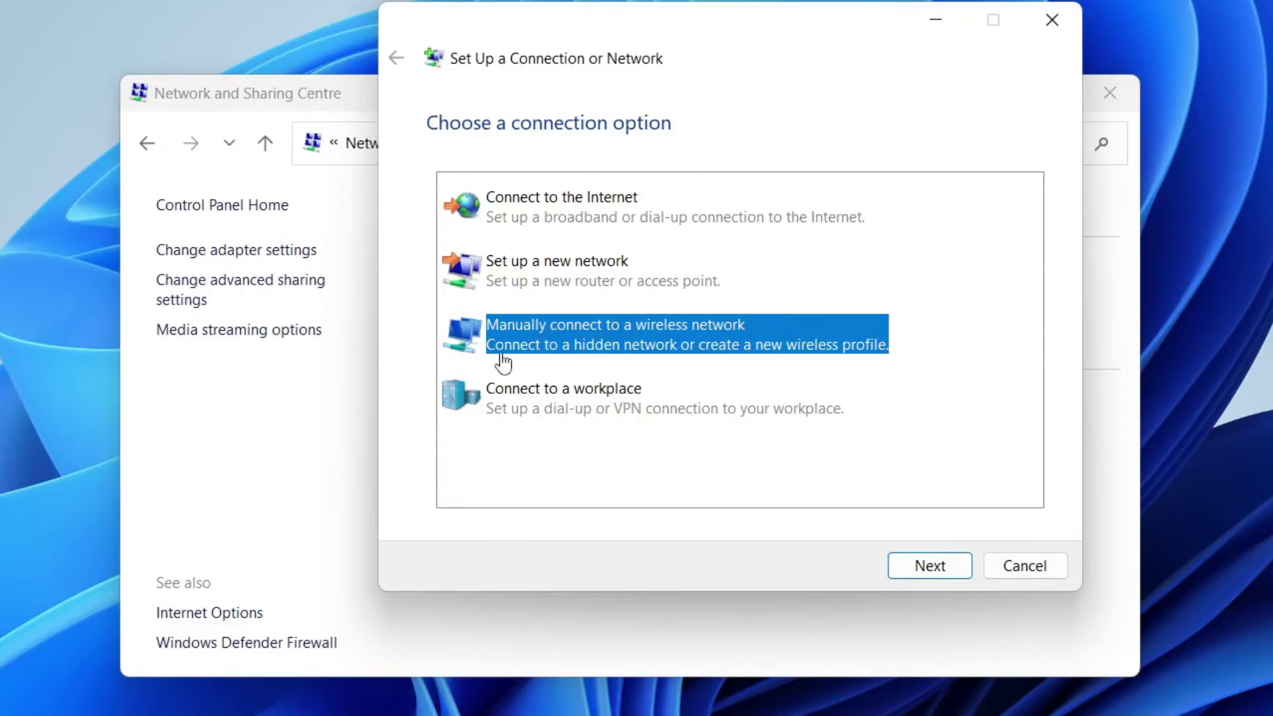
{"action": "left_click", "coordinate": [931, 566]}
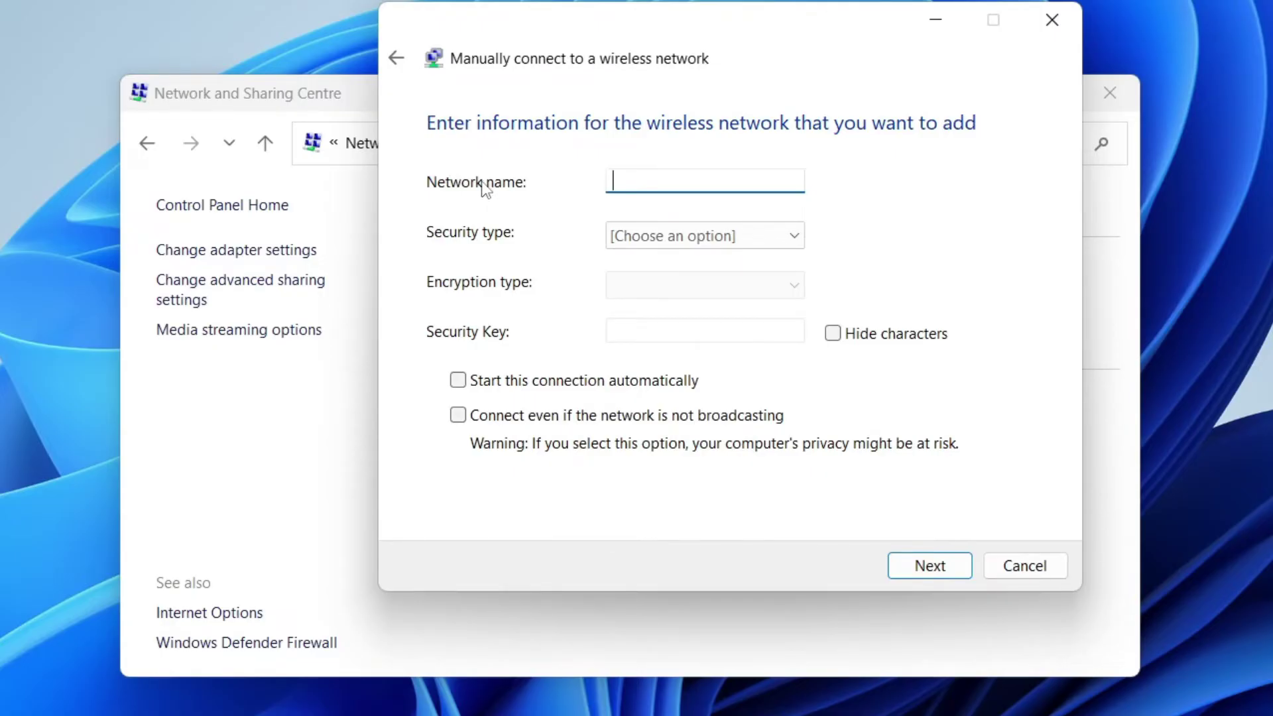
{"action": "type", "text": "GuideRealm"}
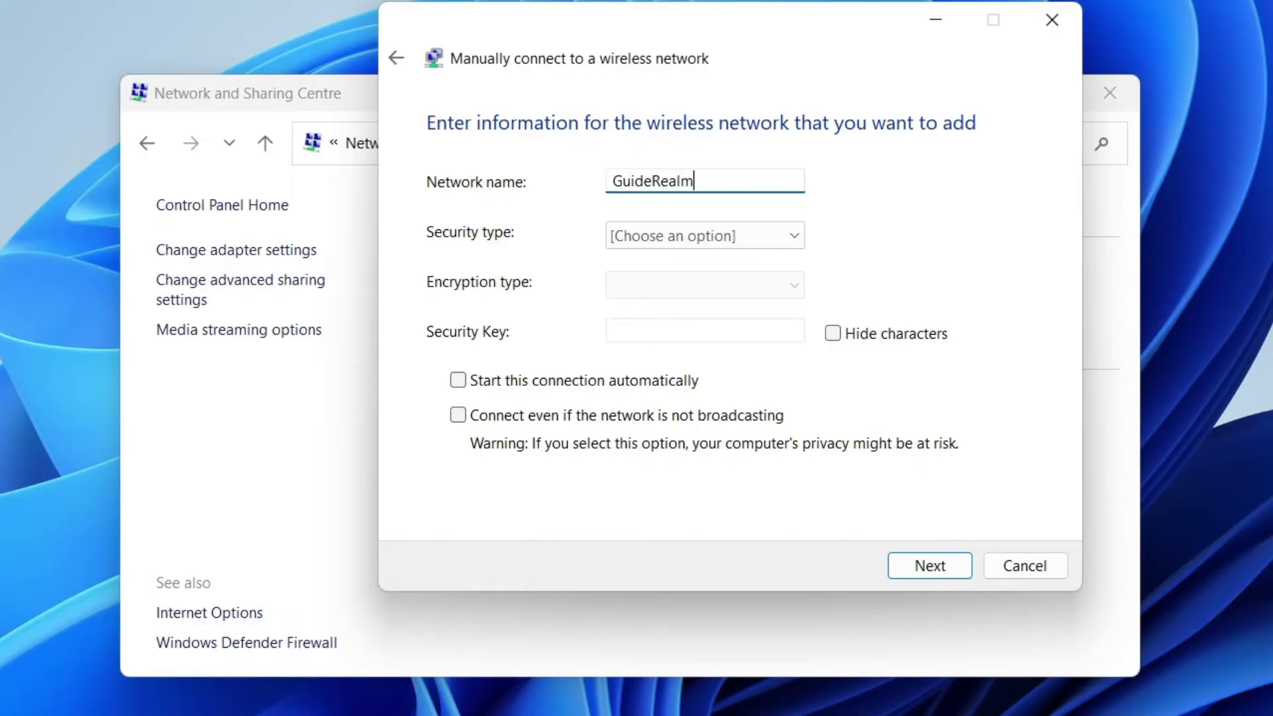
Add GuideRealm with WPA2-Personal security, a hidden key and automatic start turned off
{"action": "left_click", "coordinate": [623, 239]}
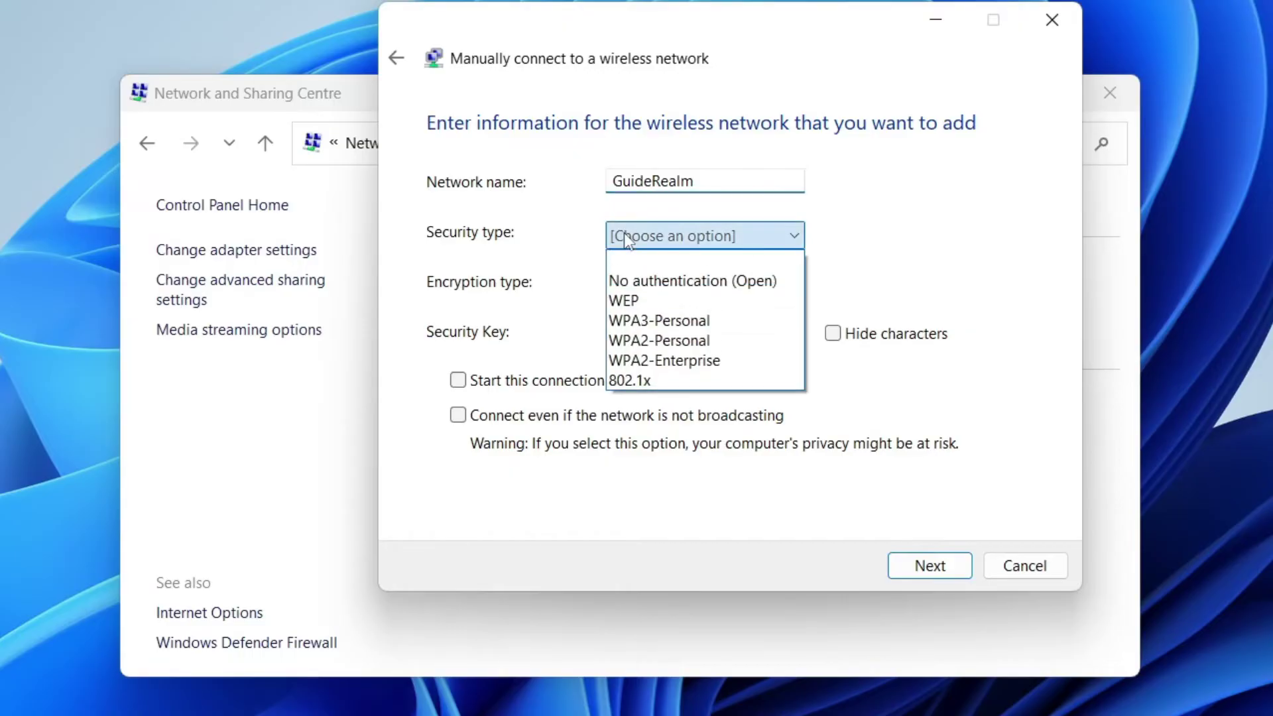
{"action": "left_click", "coordinate": [681, 339]}
{"action": "left_click", "coordinate": [848, 338]}
{"action": "left_click", "coordinate": [739, 328]}
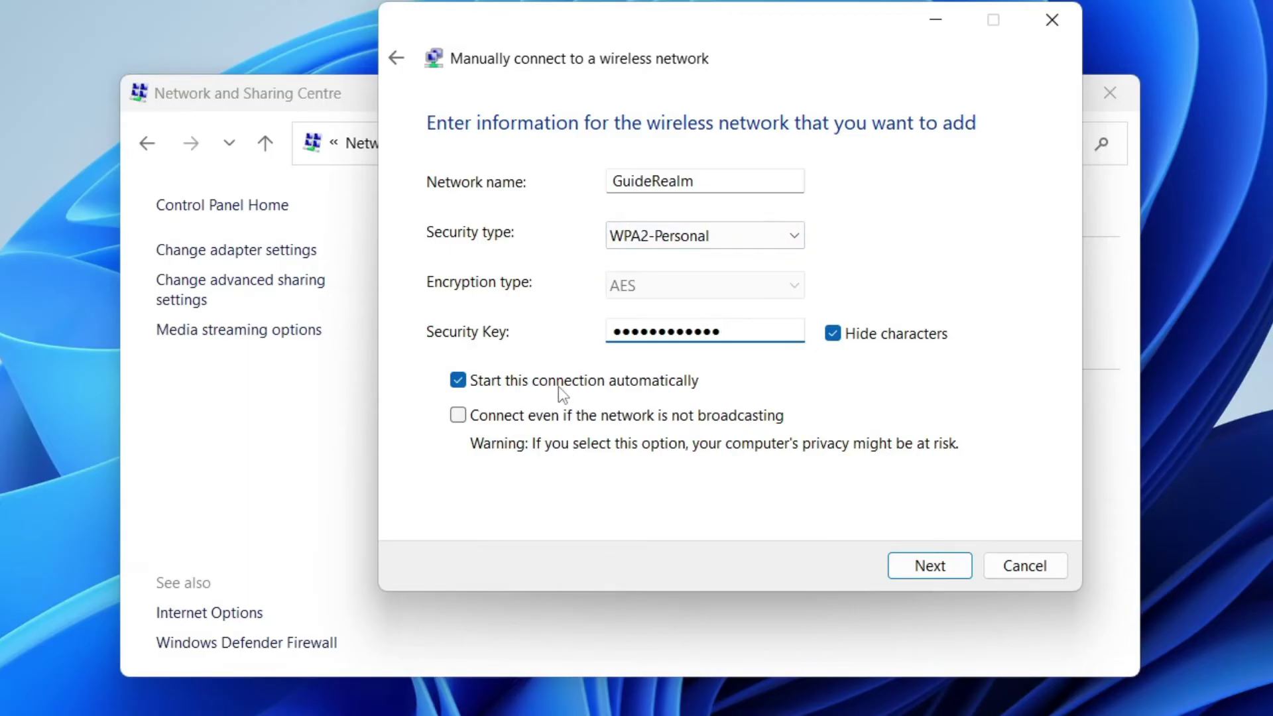
{"action": "left_click", "coordinate": [538, 390]}
{"action": "left_click", "coordinate": [532, 388]}
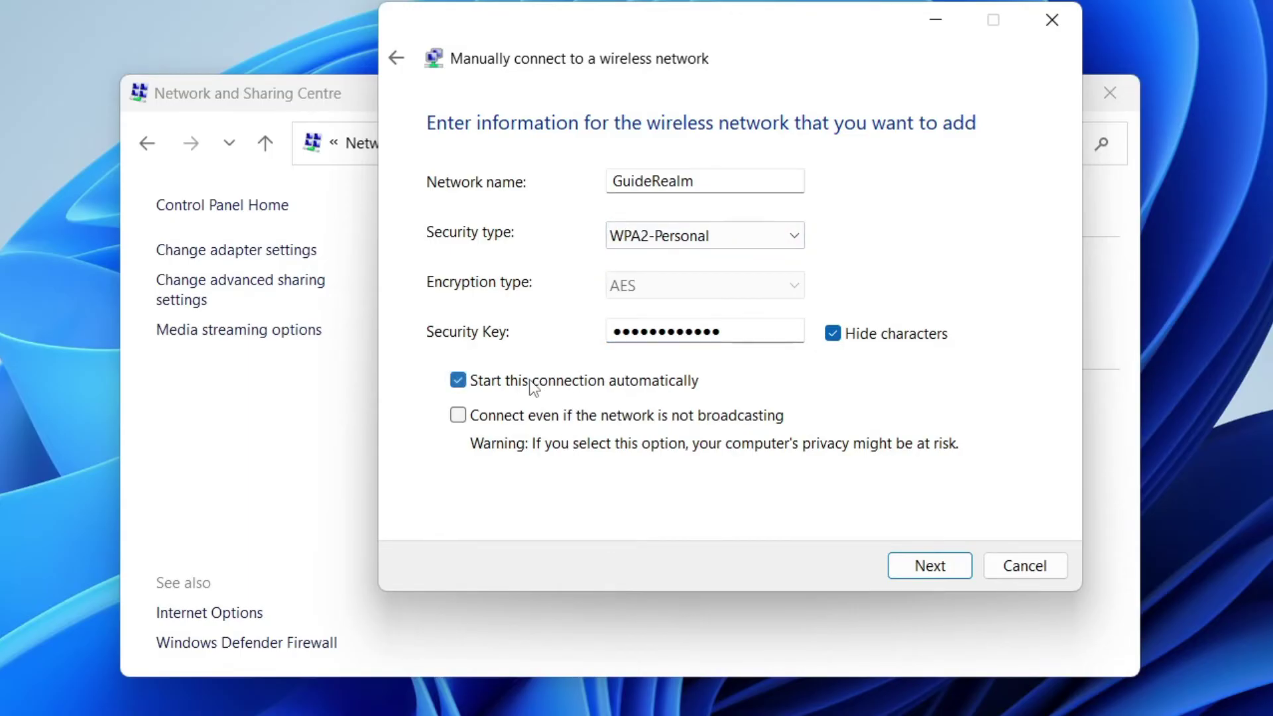
{"action": "left_click", "coordinate": [531, 388]}
{"action": "left_click", "coordinate": [939, 564]}
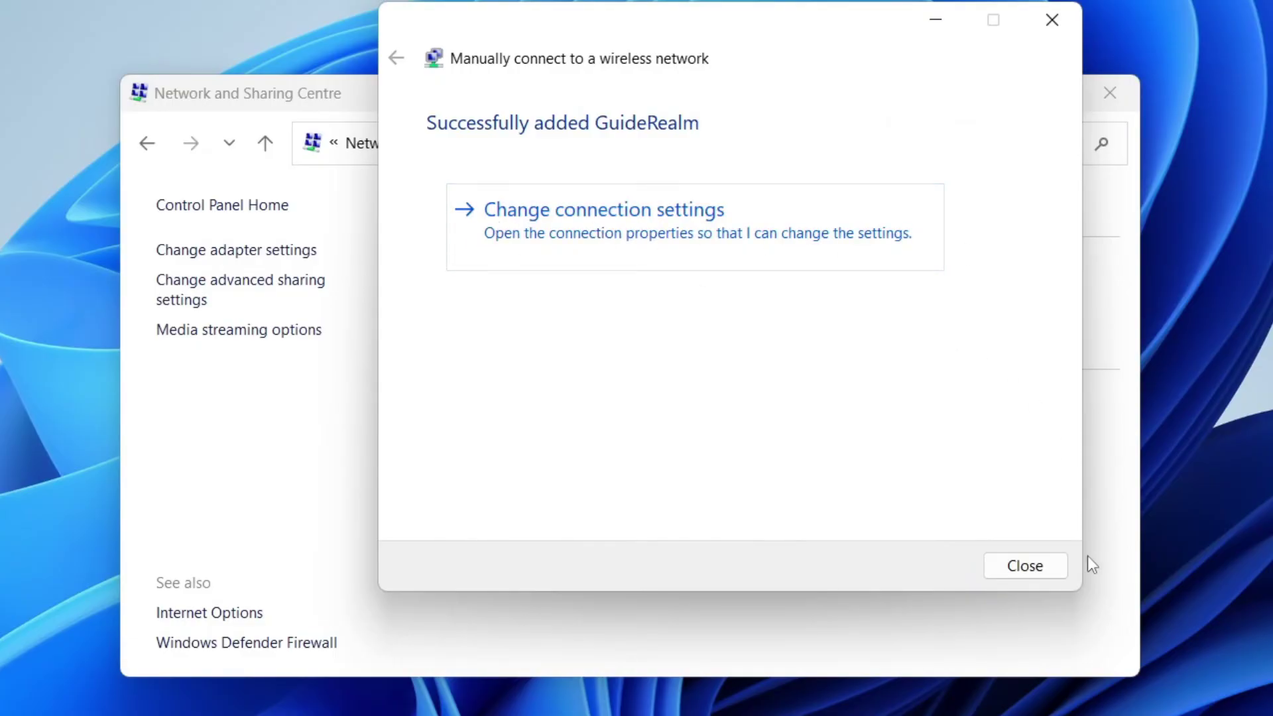
Close the finished setup wizard and the Network and Sharing Centre window
{"action": "left_click", "coordinate": [1045, 567]}
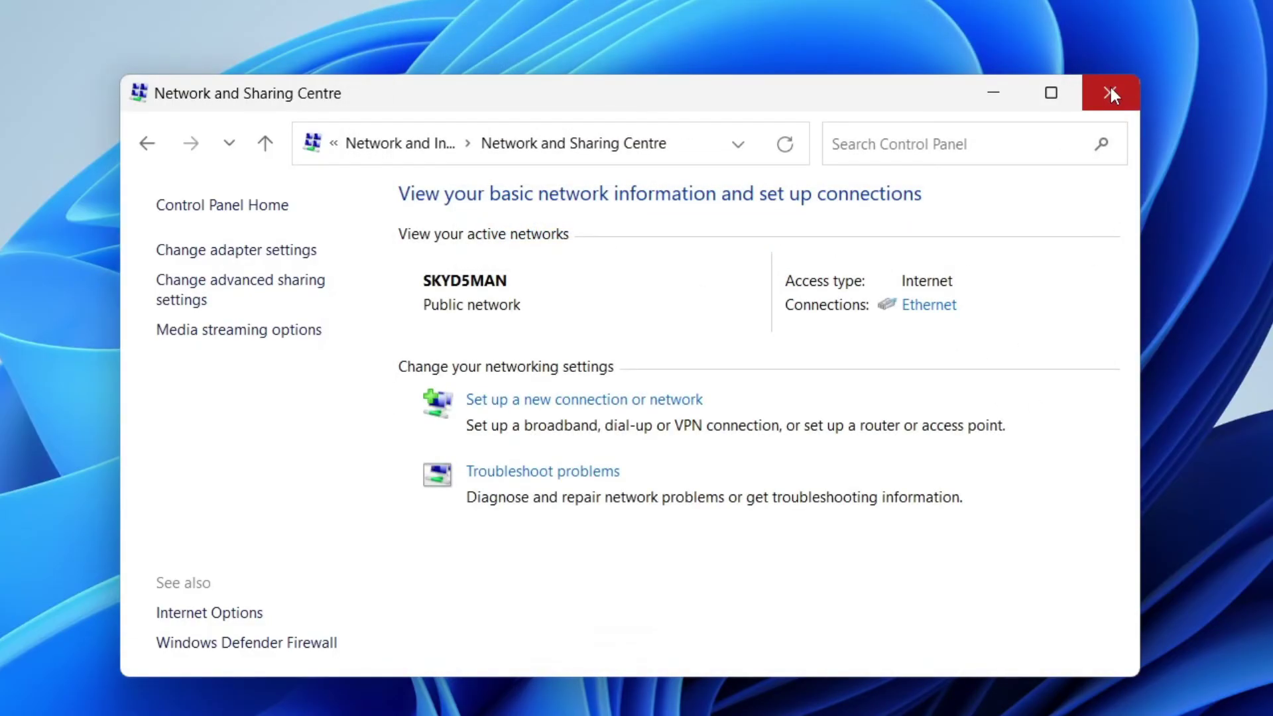
{"action": "left_click", "coordinate": [1112, 90]}
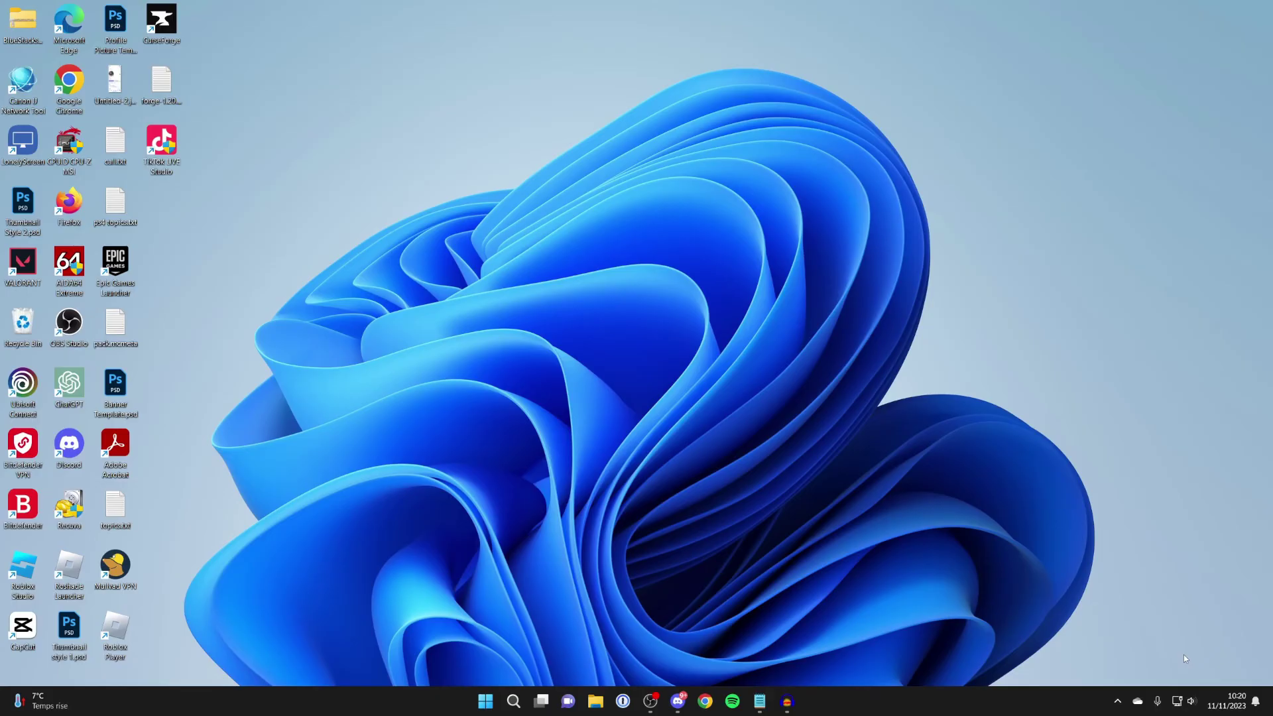